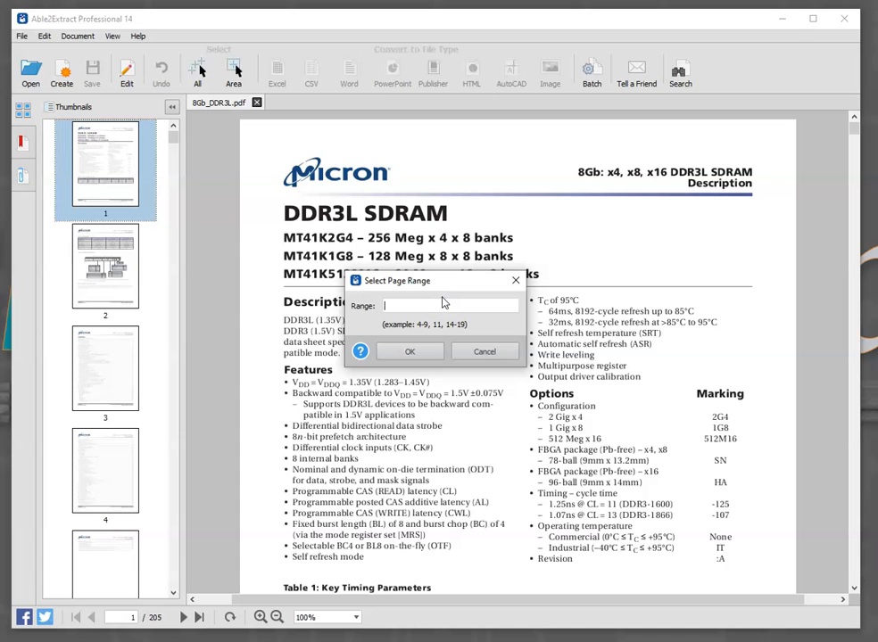
Select page 18 of the datasheet as the conversion range and open that page with the 96-ball FBGA figure.
key("Return")
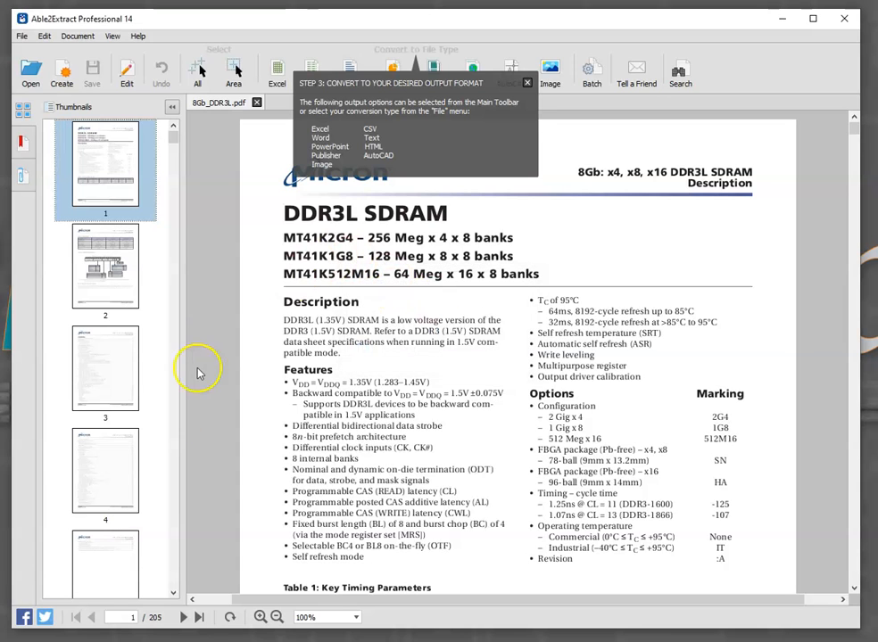
left_click(177, 536)
left_click(176, 534)
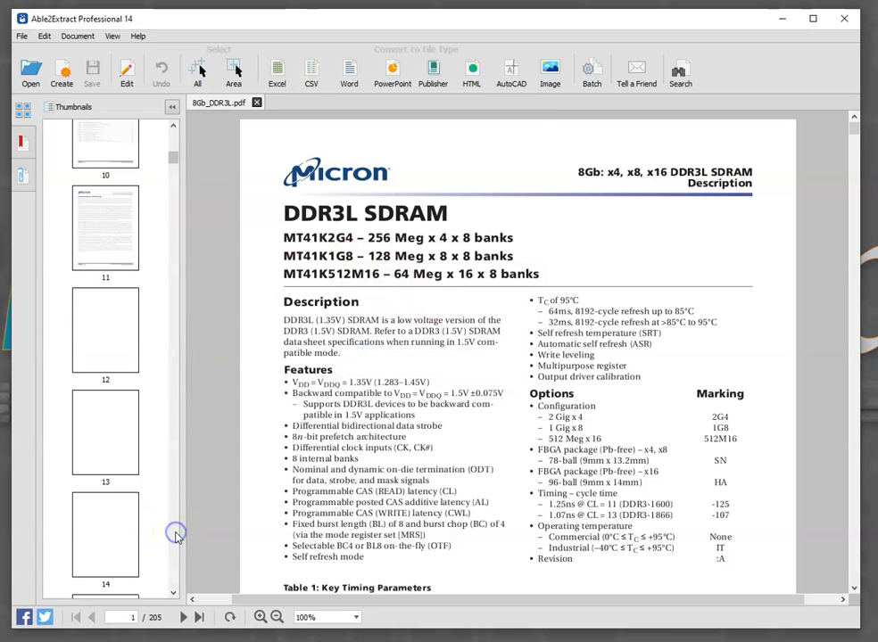
left_click(175, 534)
left_click(112, 496)
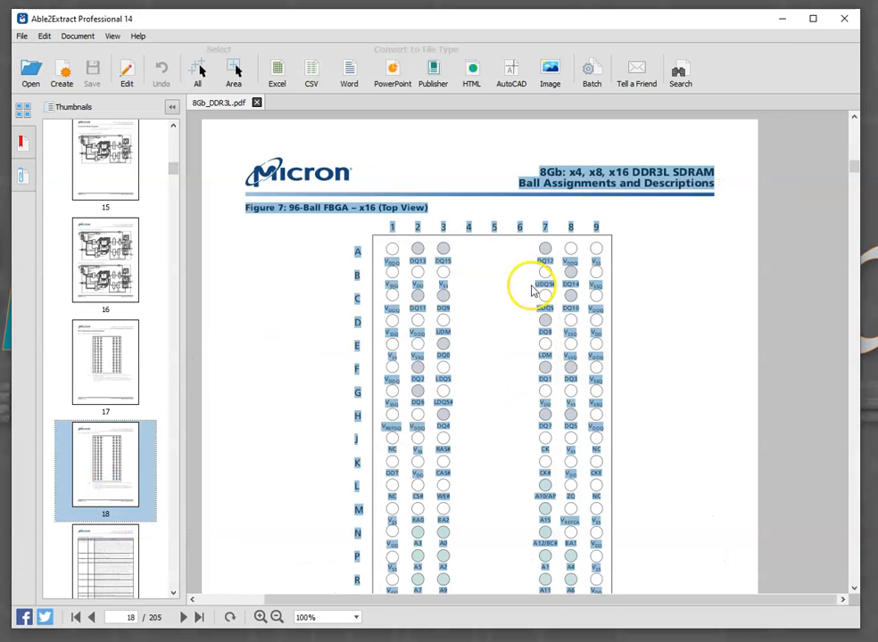
Start a custom Excel conversion of page 18 and reduce the page view to 50%.
left_click(278, 72)
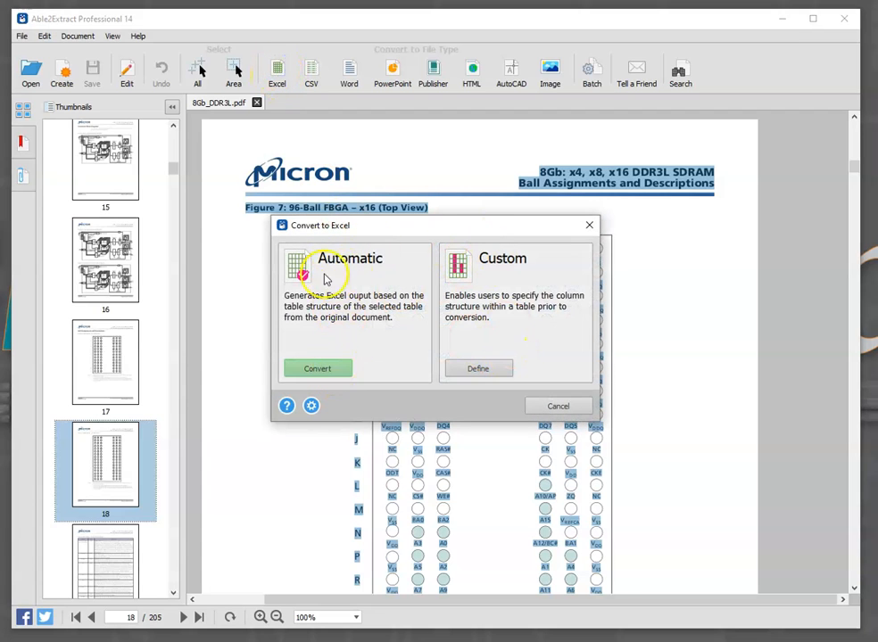
left_click(497, 372)
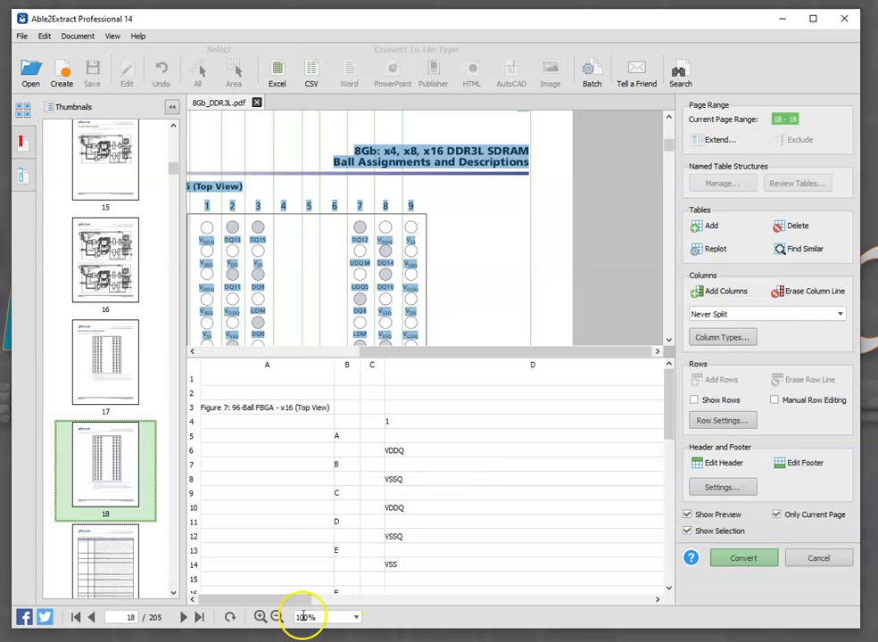
left_click(276, 617)
left_click(276, 617)
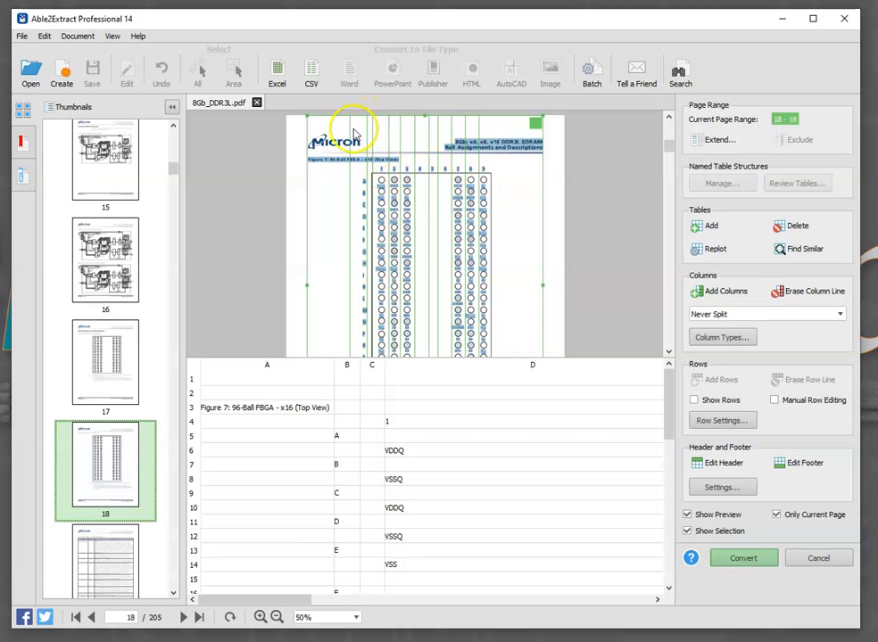
Extend the header region down to the rule beneath the Micron logo so the page heading is excluded from the table.
left_click(739, 487)
left_click(707, 462)
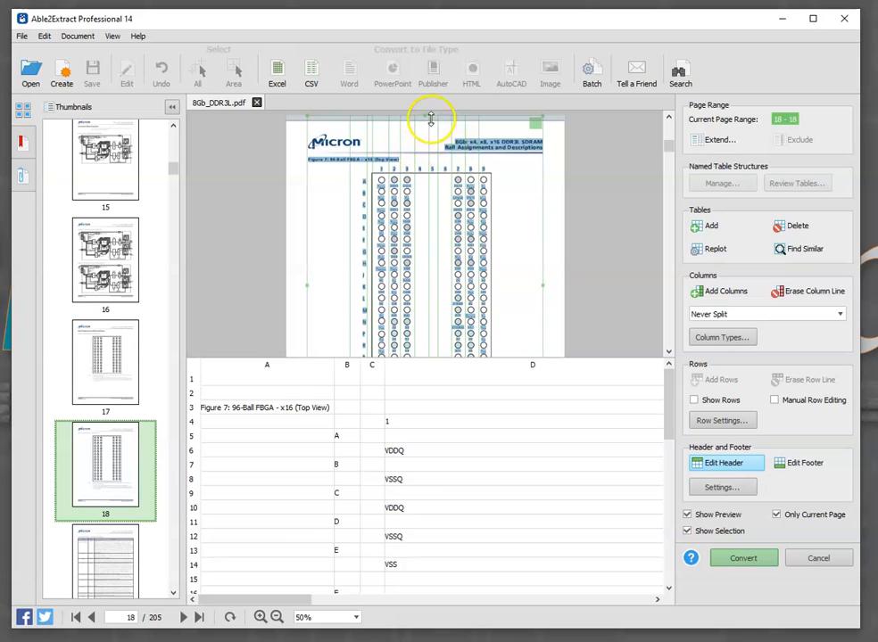
left_click_drag(431, 119, 436, 156)
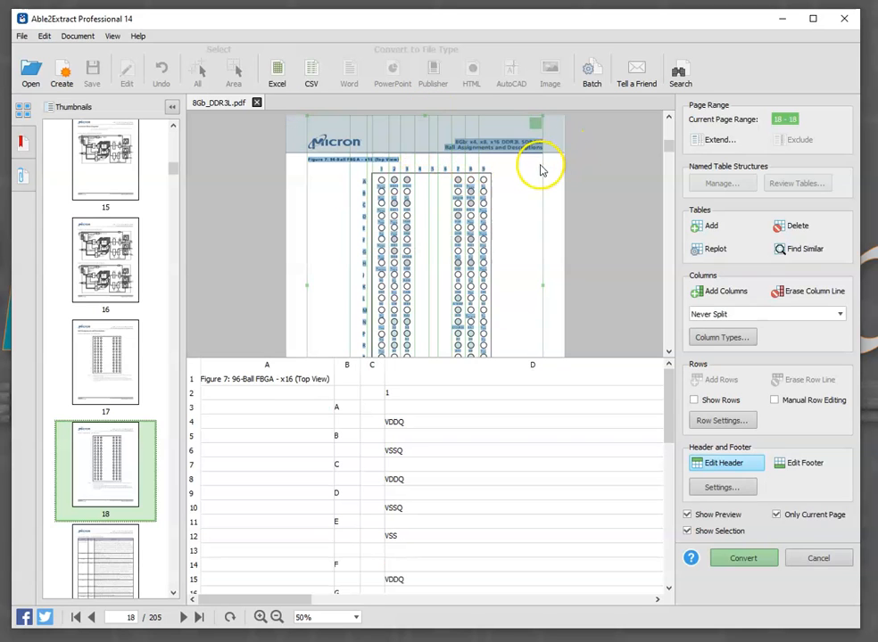
Set the footer region on page 18, adjusting its boundary at the rule above the page number.
scroll(516, 333, "down", 5)
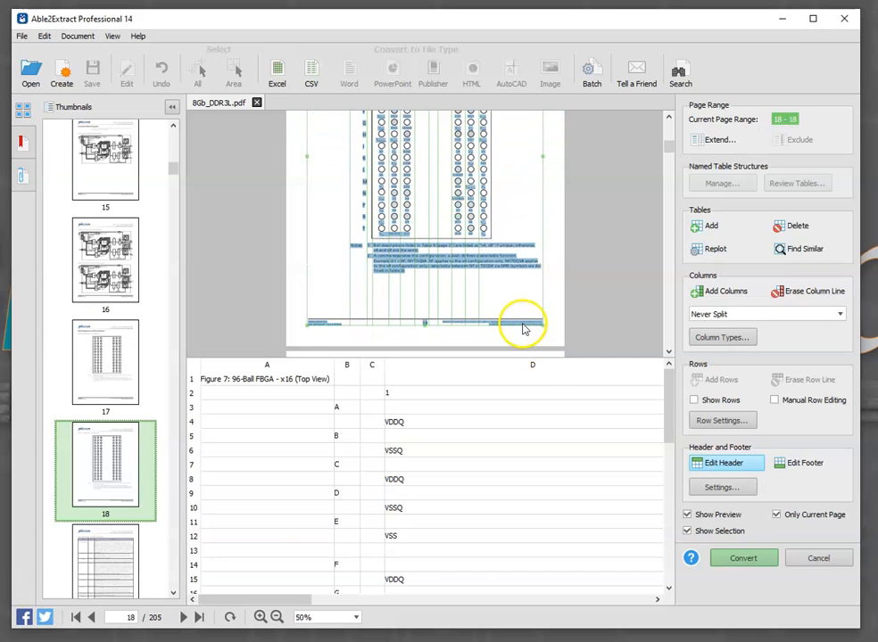
left_click(828, 464)
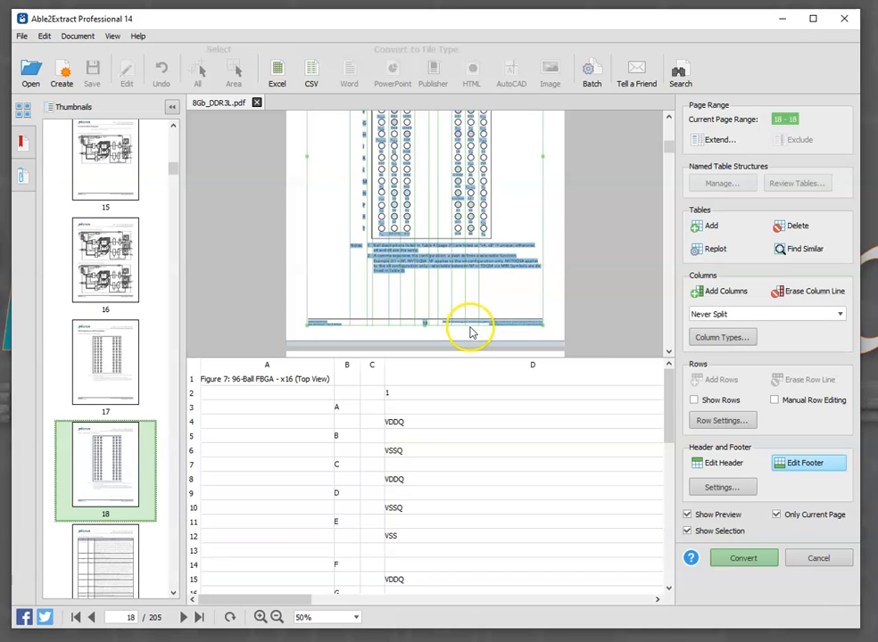
left_click(260, 618)
scroll(500, 290, "down", 2)
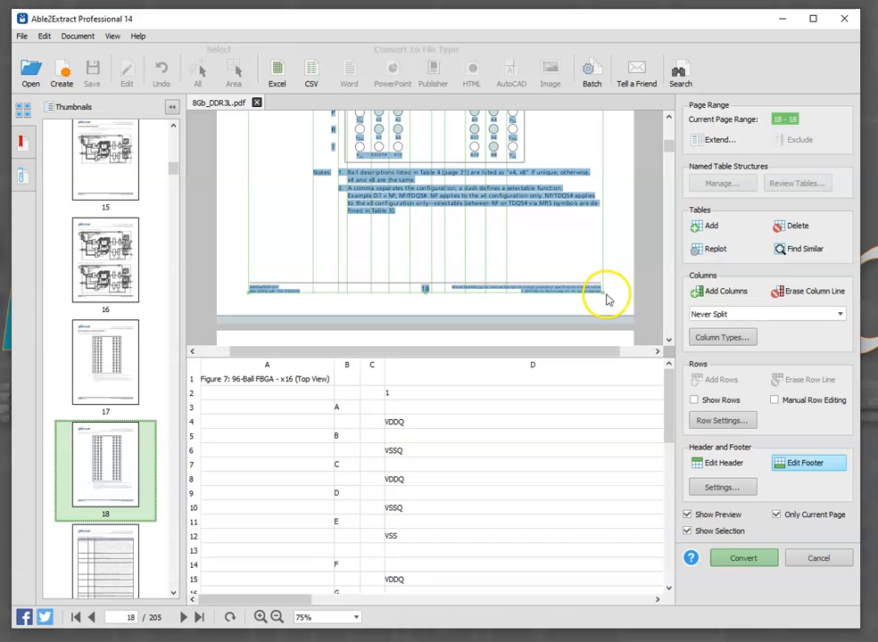
left_click(833, 464)
left_click_drag(494, 293, 493, 285)
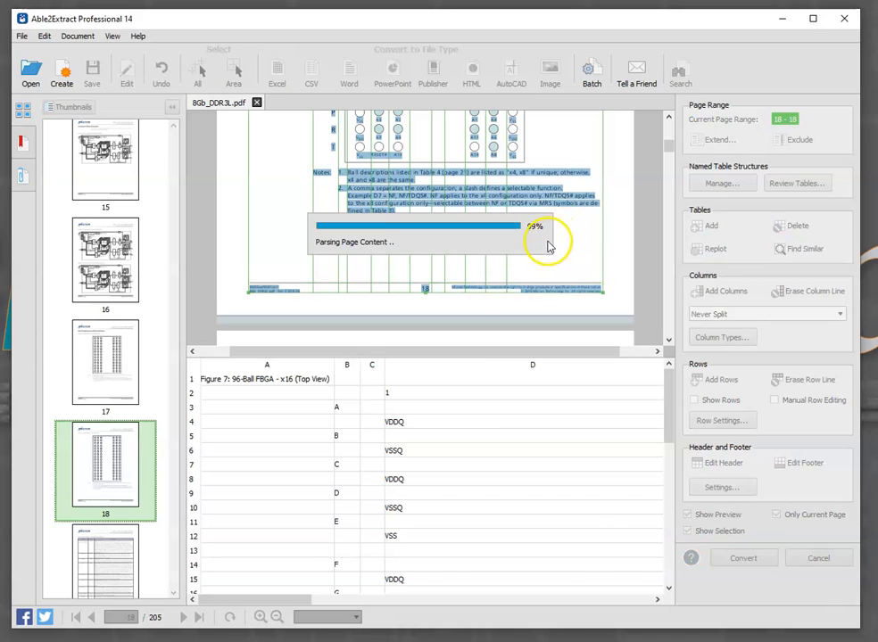
Erase the two extra column lines beside the row letters, leaving one line between the letters and pin column 1.
scroll(480, 206, "up", 5)
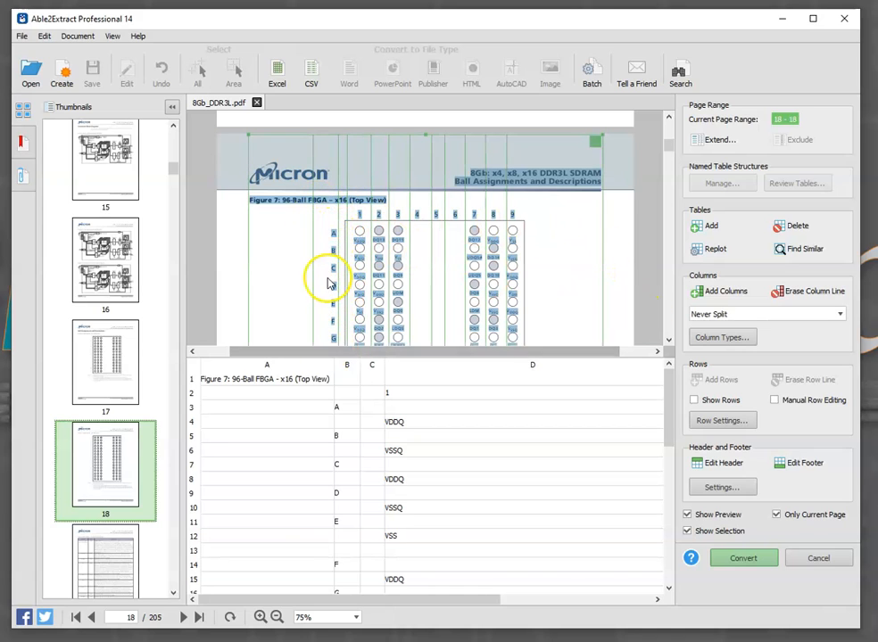
left_click(810, 293)
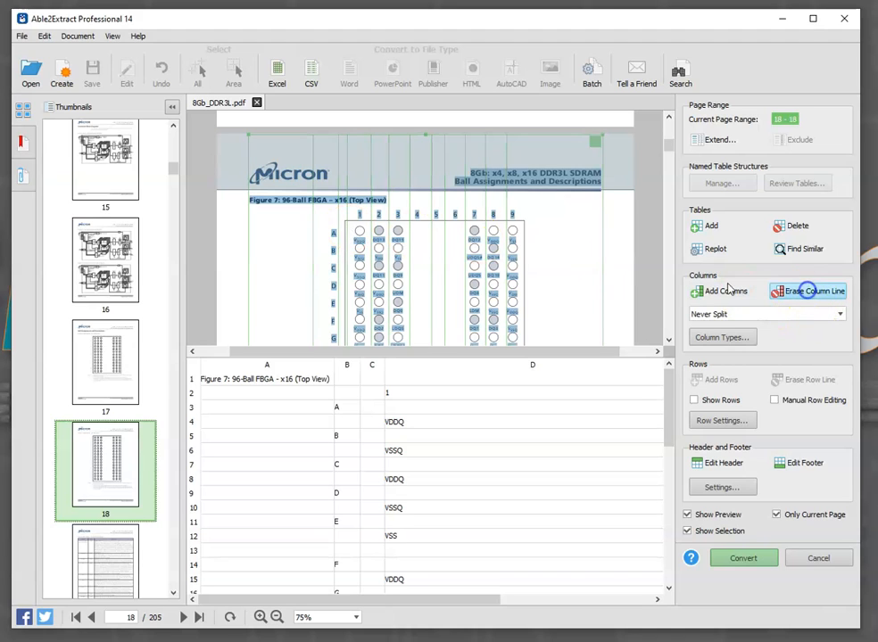
left_click(312, 221)
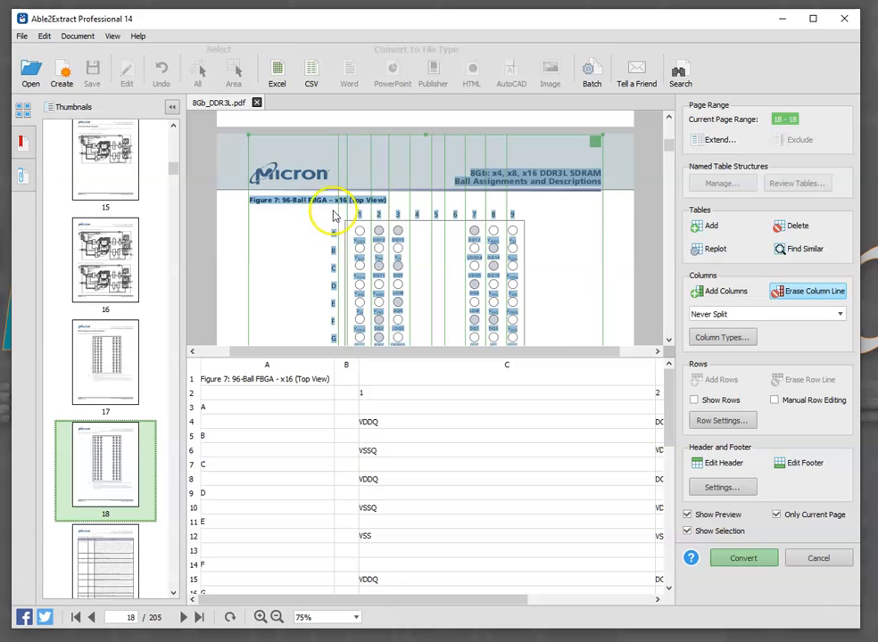
left_click(339, 216)
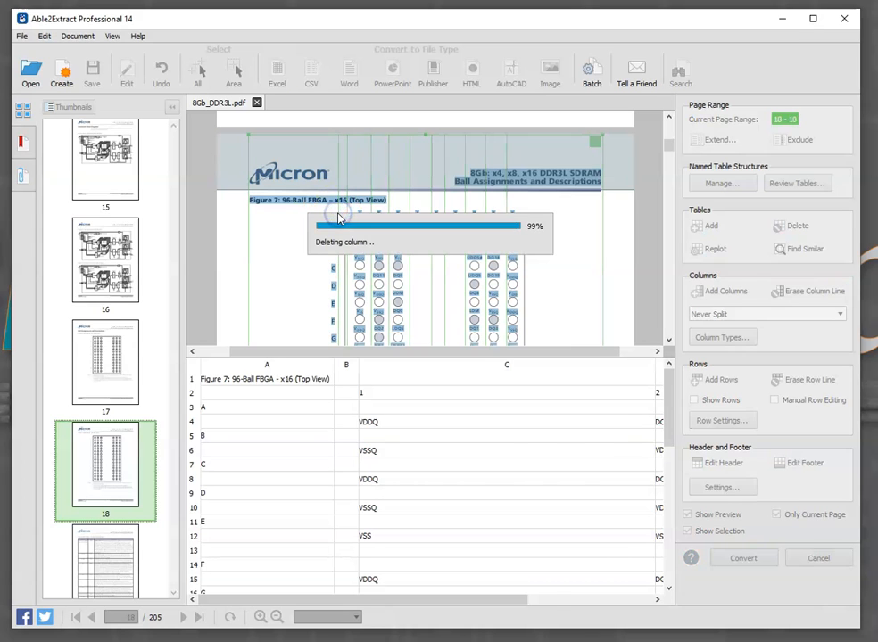
Set the row detection of Table 1 to use Column 1 as the key column.
scroll(365, 230, "down", 2)
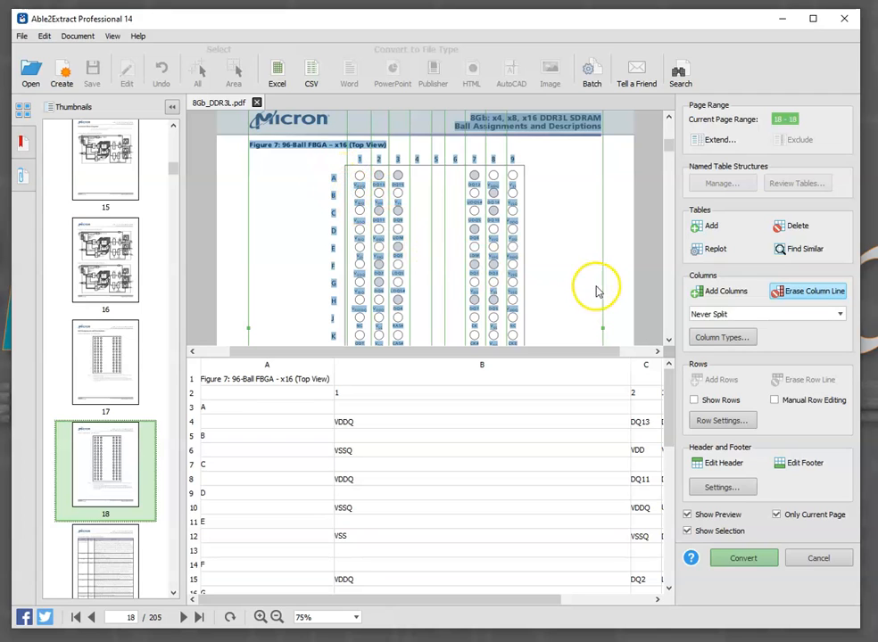
left_click(732, 422)
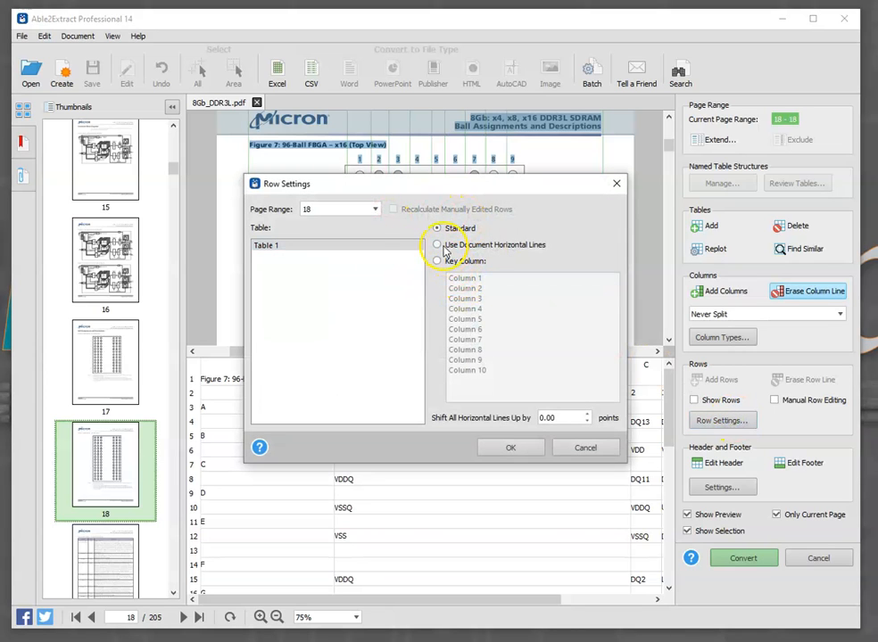
left_click(440, 262)
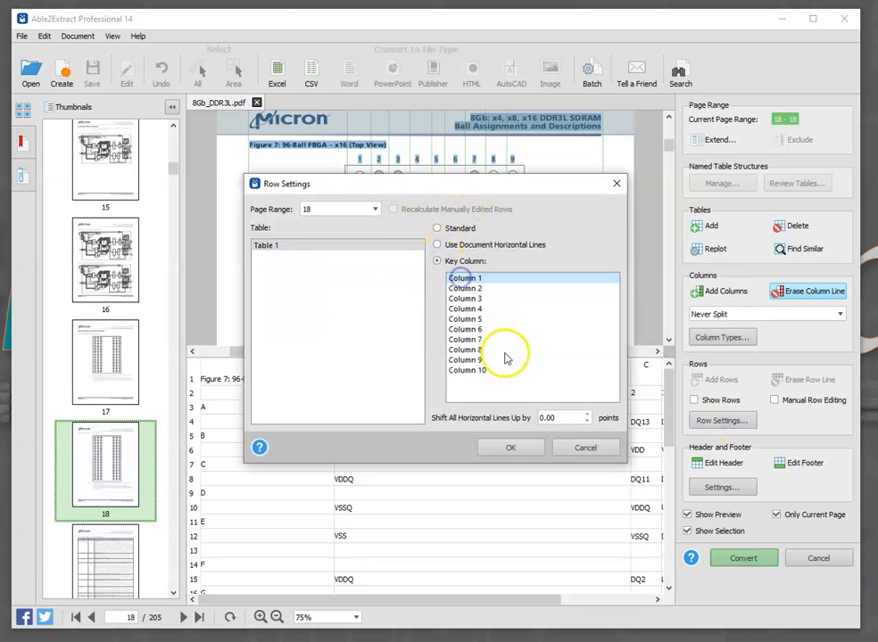
left_click(511, 449)
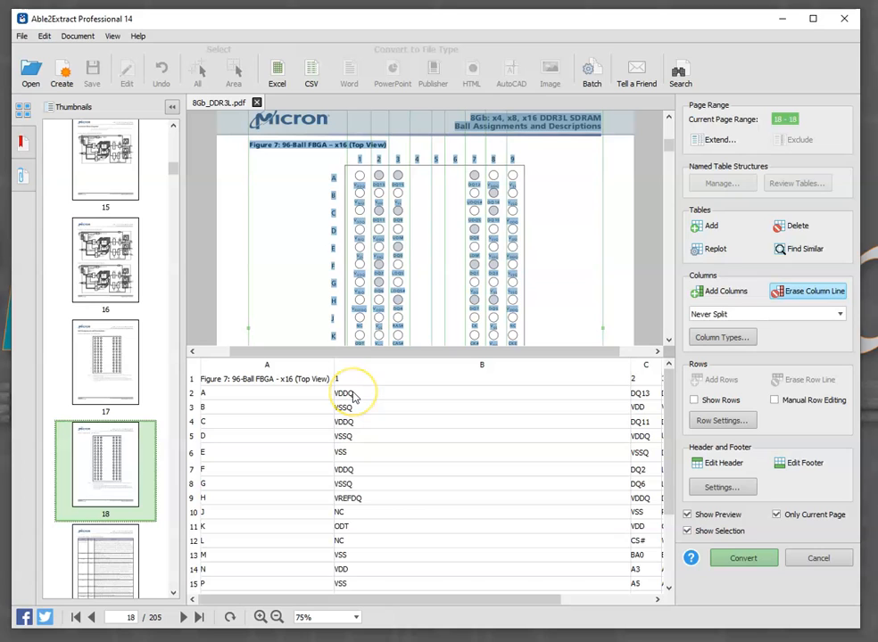
Review the table preview through its last rows and columns, and convert it to Excel as 8Gb_DDR3L_a2e_custom4.xlsx.
left_click_drag(390, 599, 582, 580)
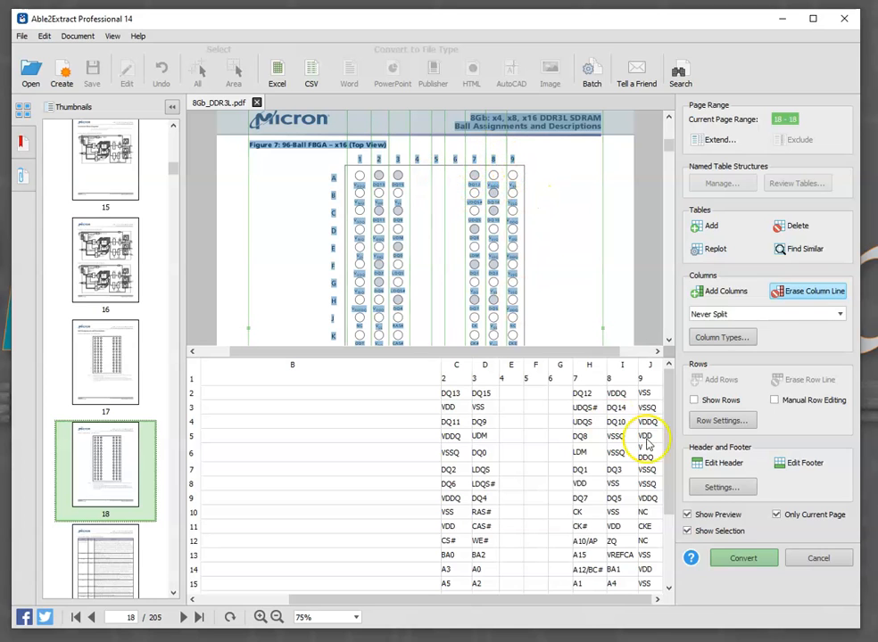
left_click_drag(668, 399, 676, 554)
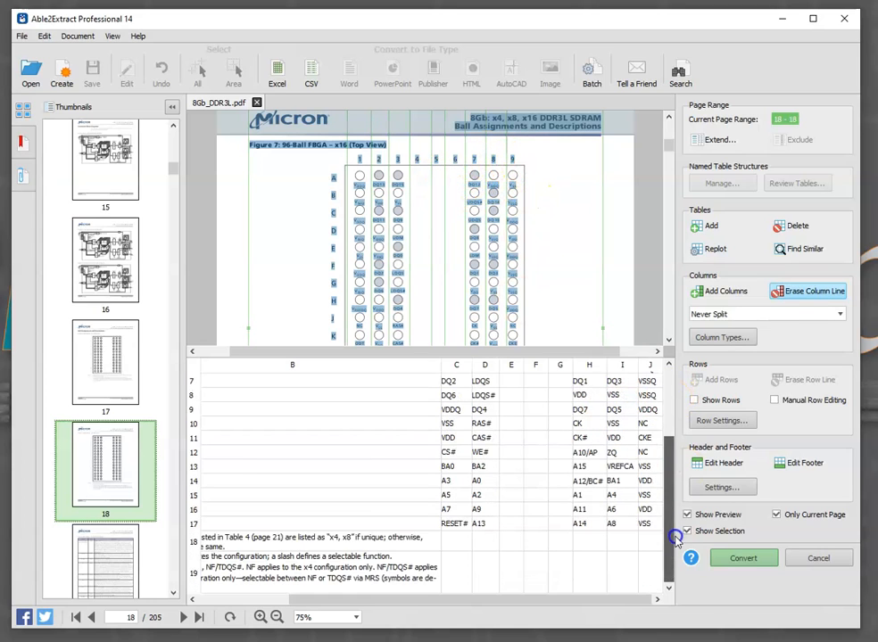
left_click_drag(471, 600, 339, 596)
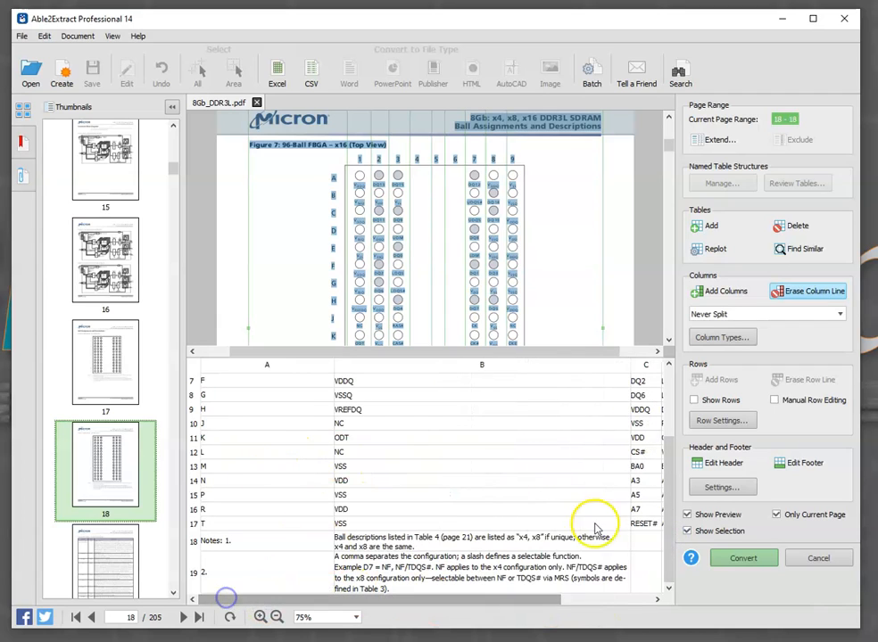
left_click(740, 559)
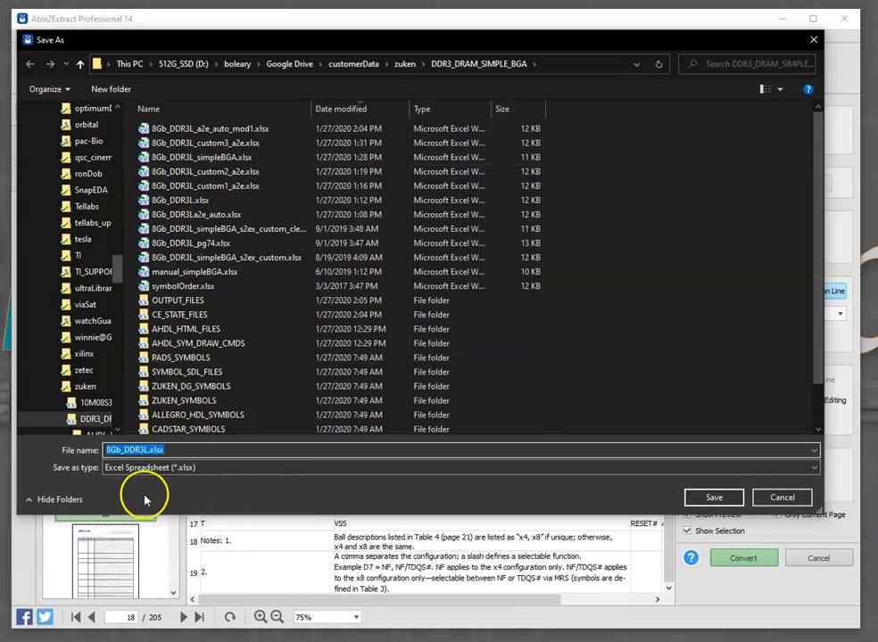
left_click(140, 450)
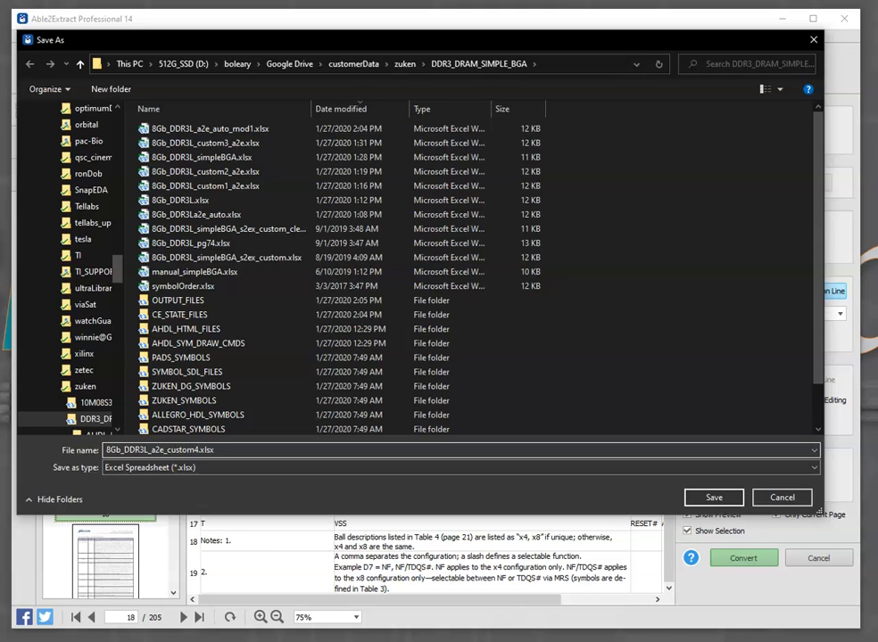
type("_a2e_custom4")
key("Return")
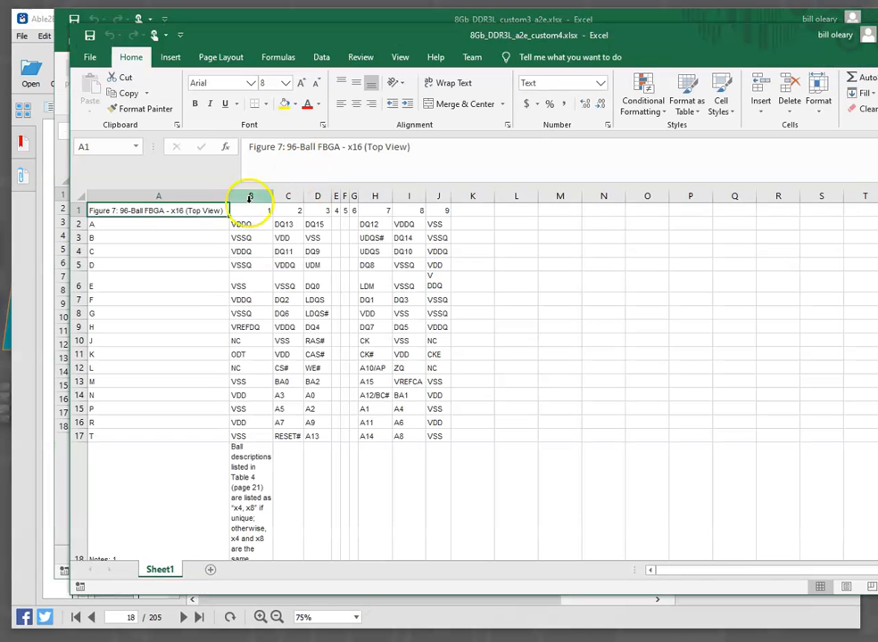
In the exported Excel workbook, give columns A through J one uniform, narrower width.
left_click_drag(168, 195, 443, 210)
right_click(437, 192)
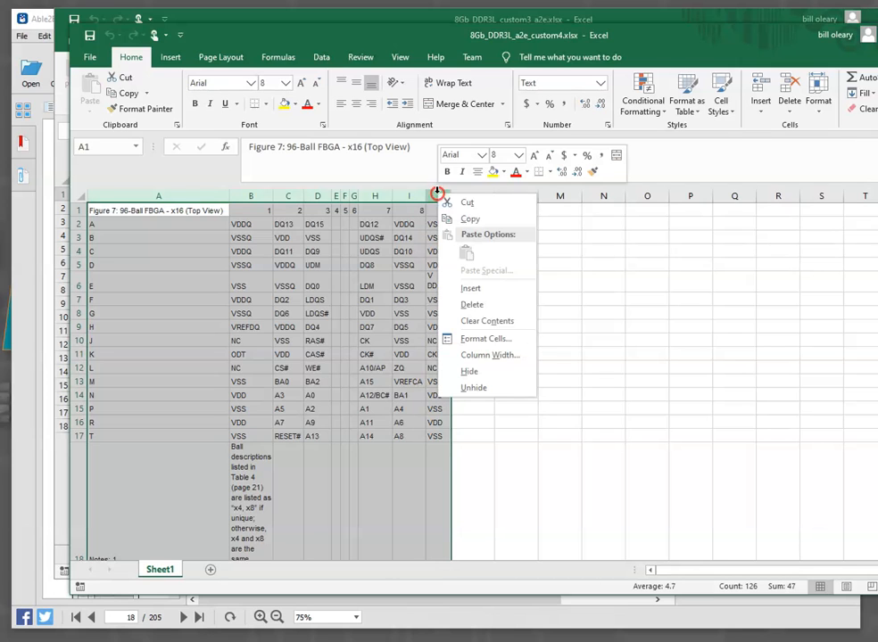
left_click(498, 355)
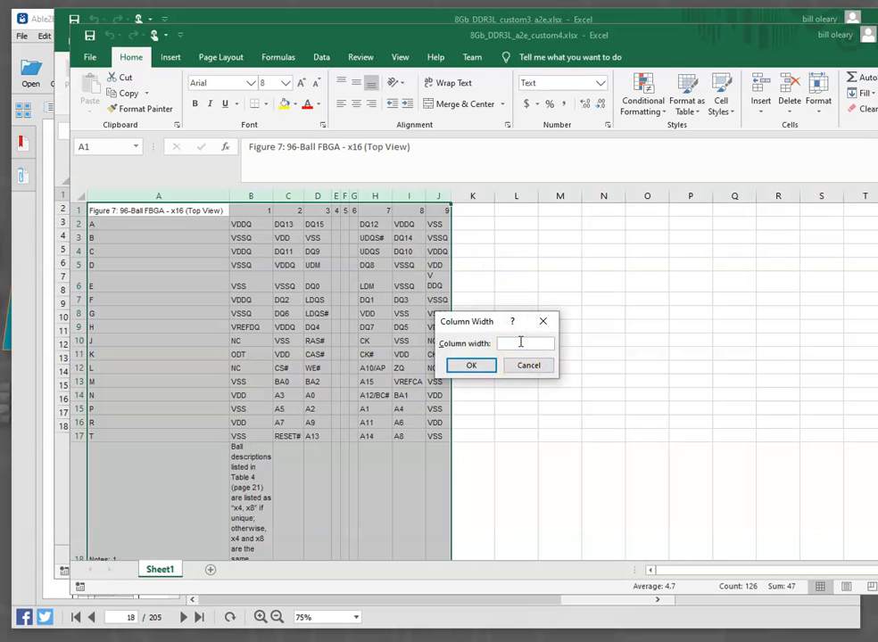
key("Return")
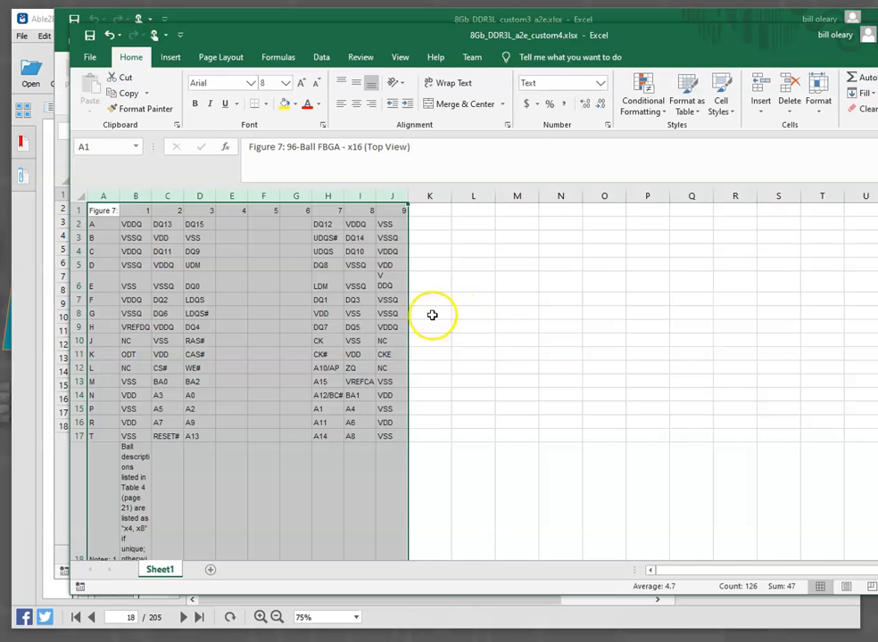
Check the row letters in column A, the column numbers in row 1 and the pin names through J17.
left_click(123, 226)
left_click_drag(103, 222, 110, 433)
left_click(103, 196)
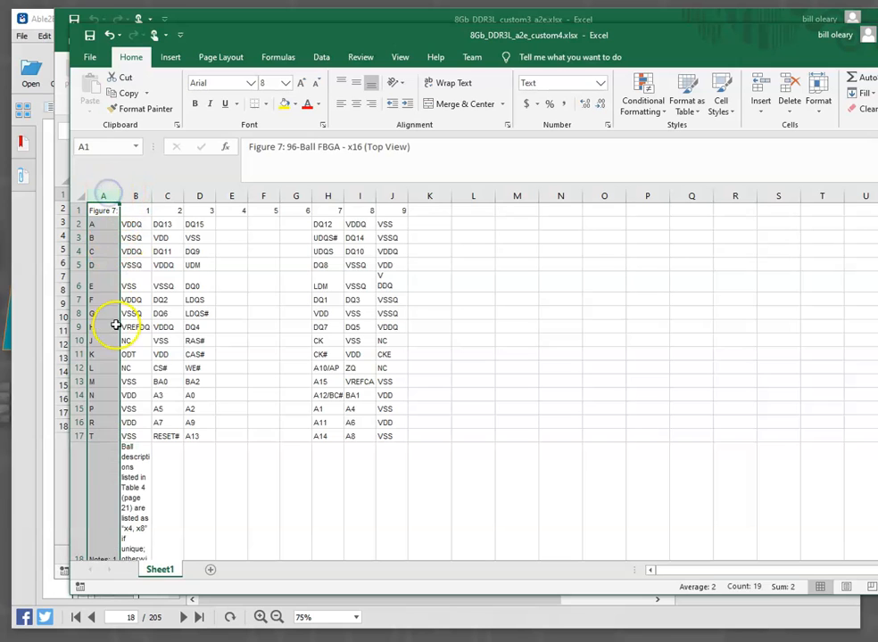
left_click_drag(116, 325, 115, 312)
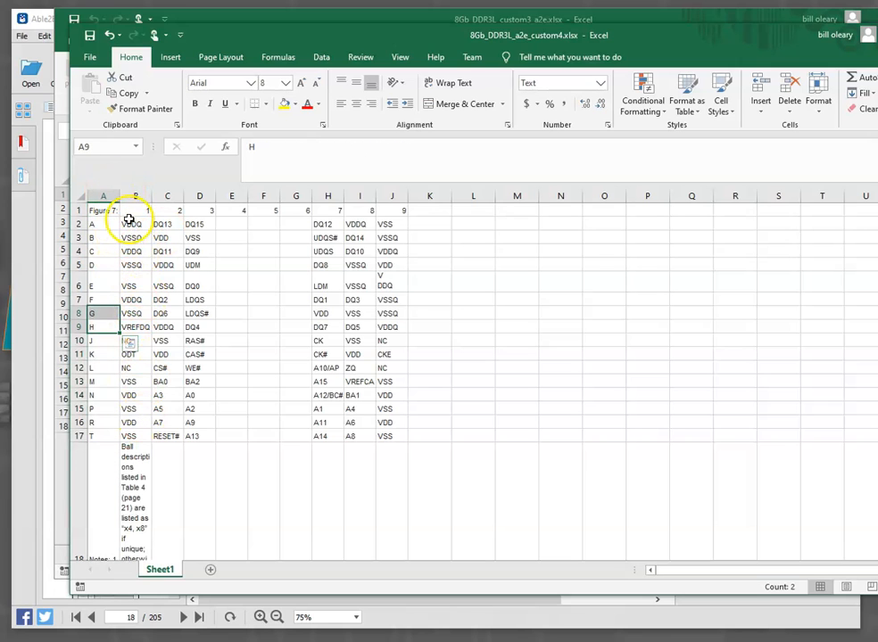
left_click(129, 219)
left_click(141, 209)
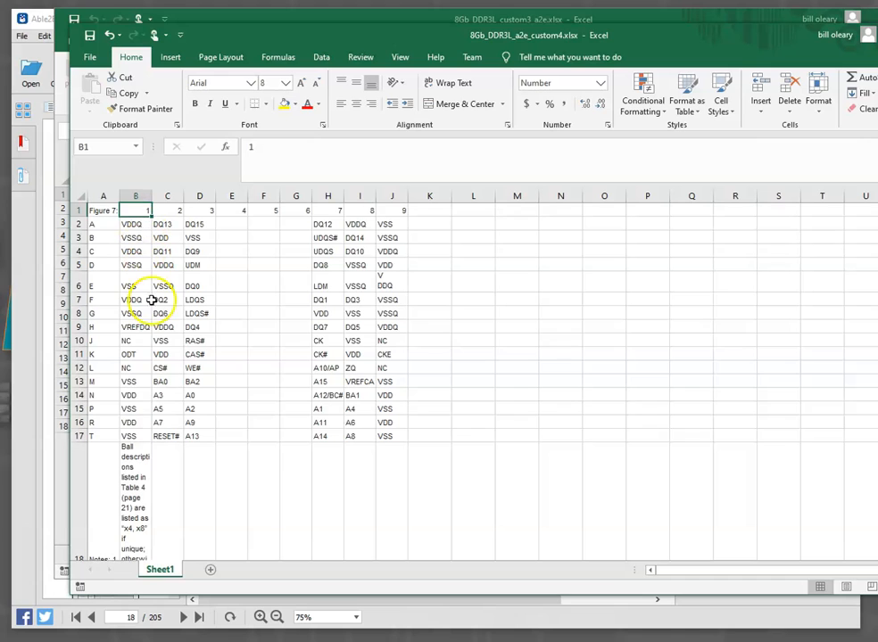
left_click(393, 437)
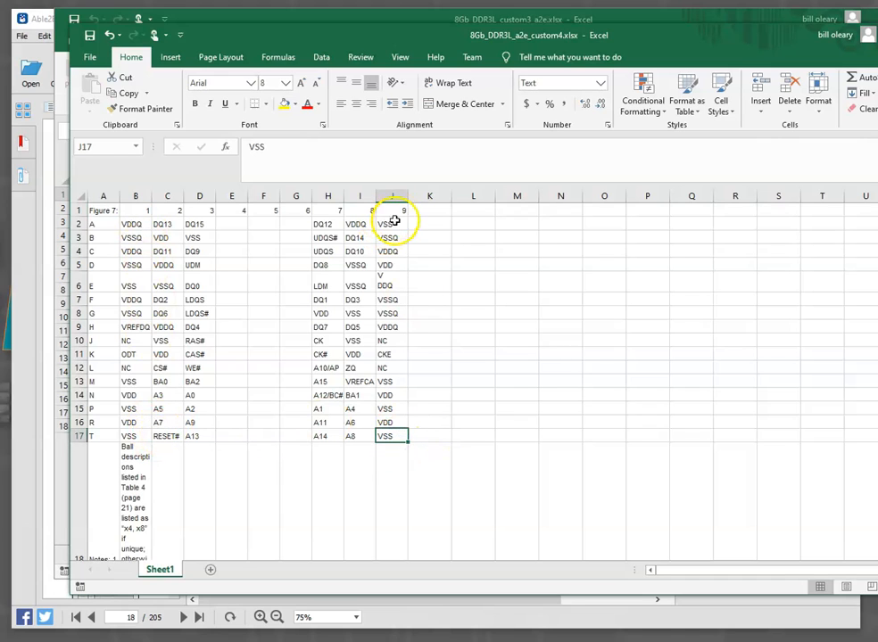
Remove the line break in cell J6 so it reads VDDQ, and count the filled pin cells in B2:J17.
left_click(396, 282)
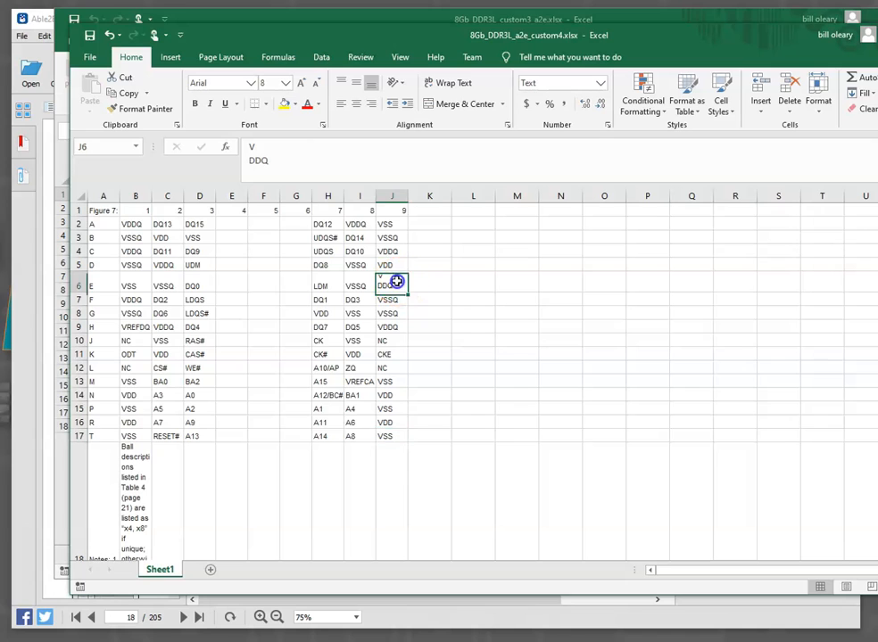
left_click(254, 148)
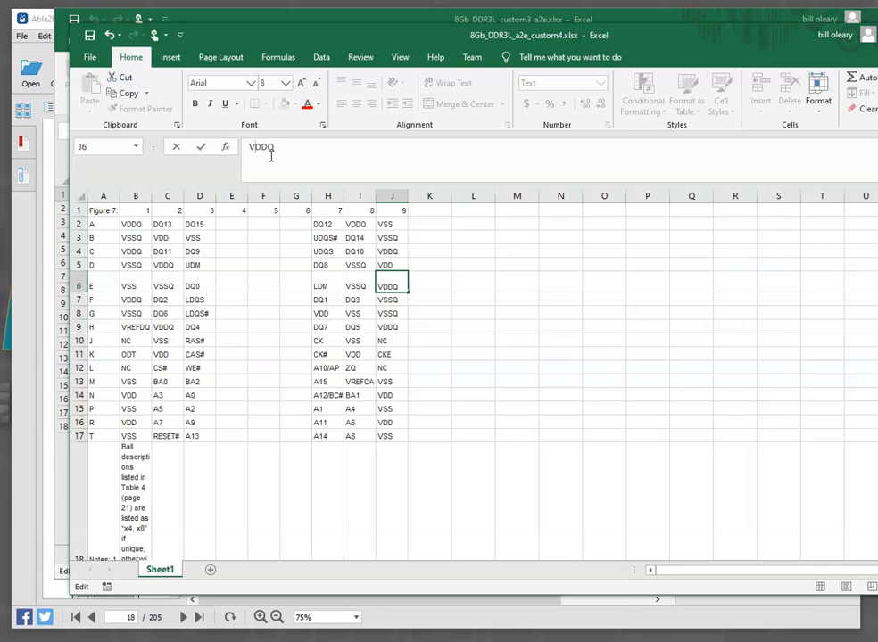
left_click(429, 282)
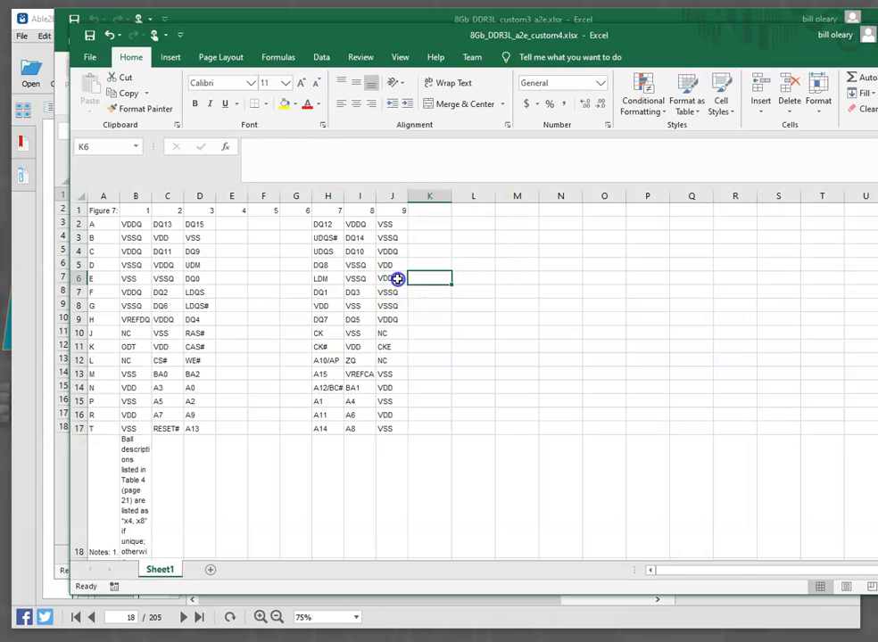
left_click(397, 279)
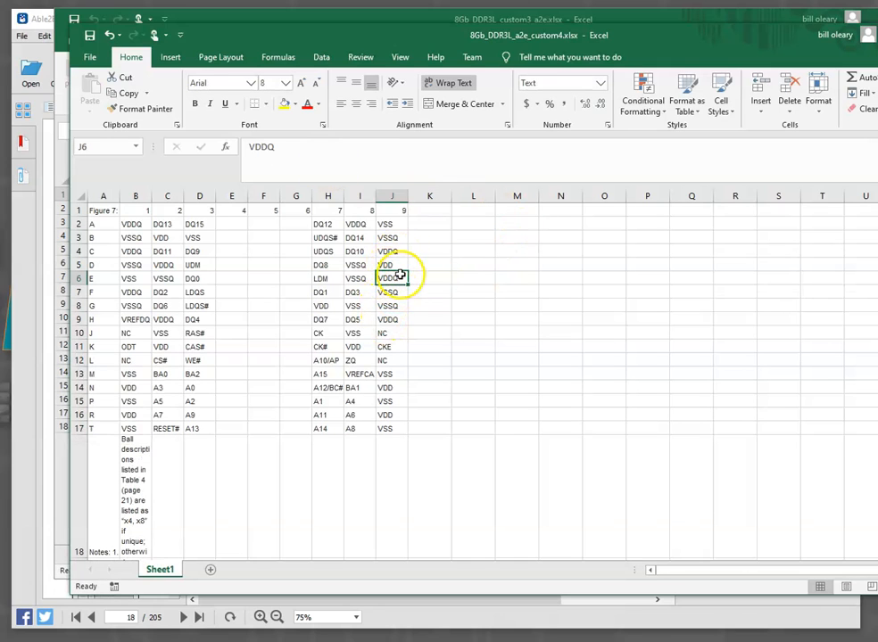
left_click_drag(133, 224, 402, 429)
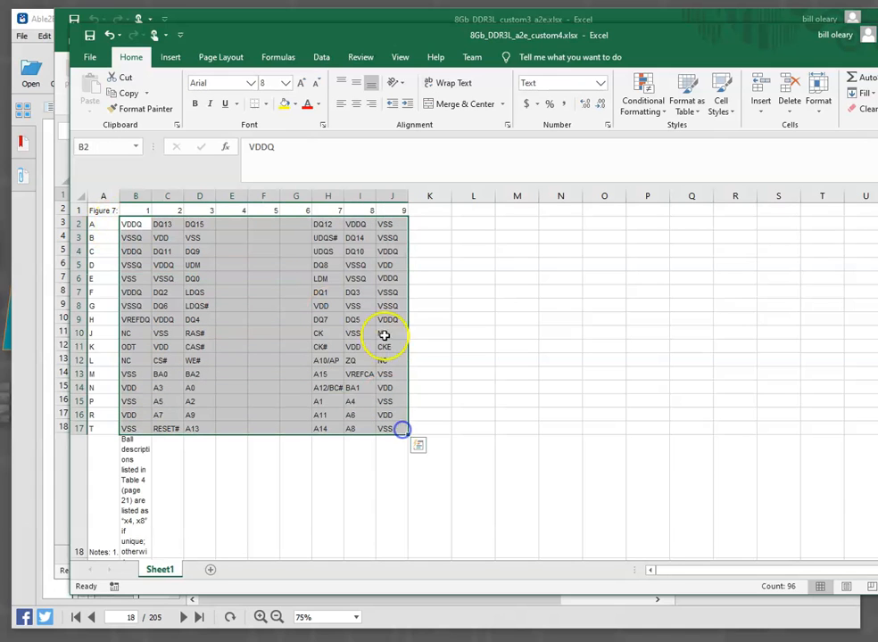
left_click(398, 280)
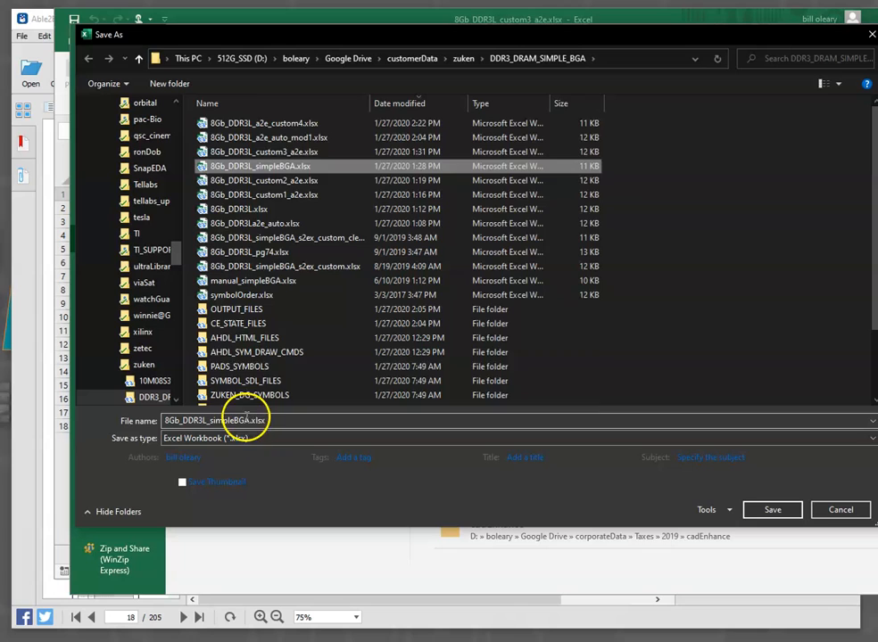
Save a copy of the corrected workbook as 8Gb_DDR3L_a2e_custom4_mod1.xlsx in the DDR3_DRAM_SIMPLE_BGA folder.
left_click(272, 123)
double_click(256, 421)
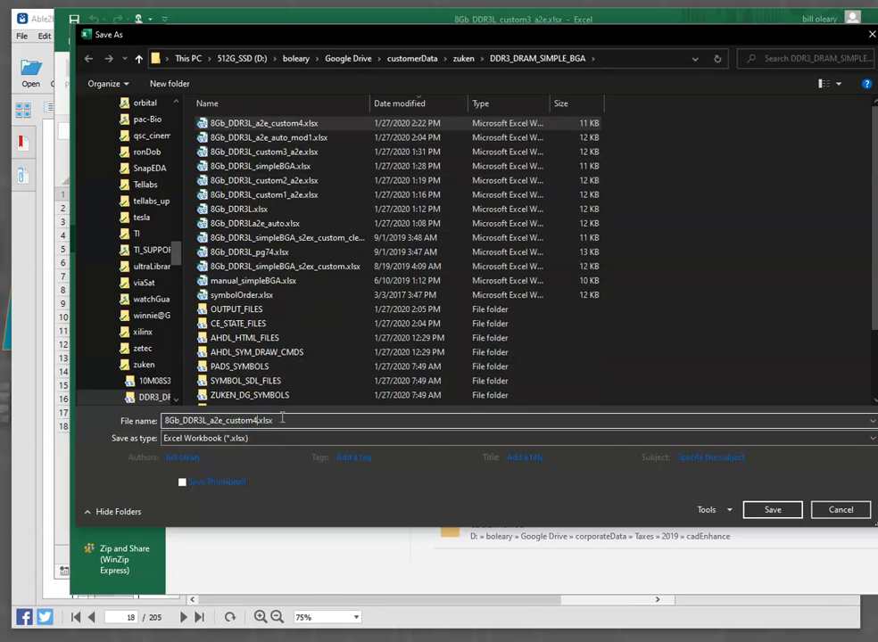
type("_mod1")
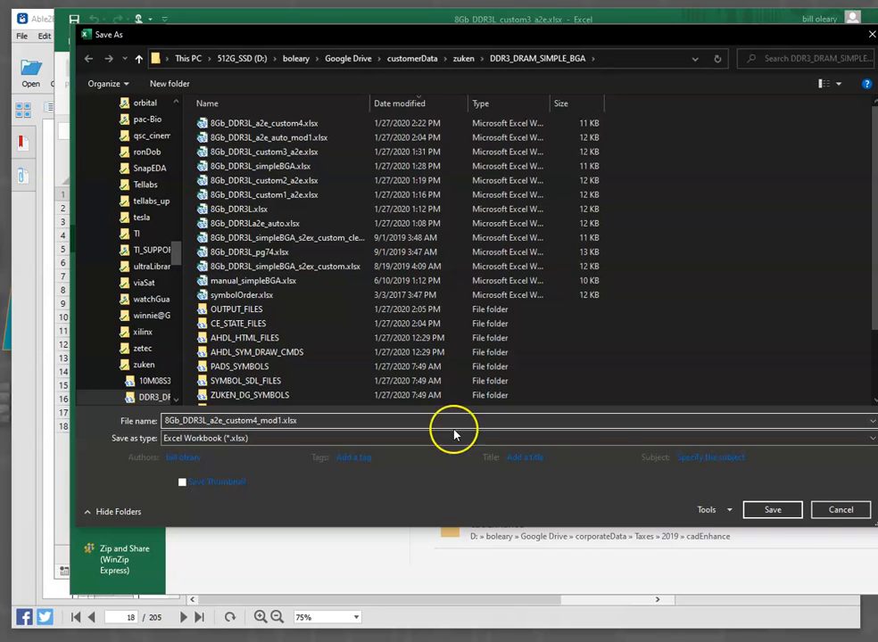
left_click(773, 510)
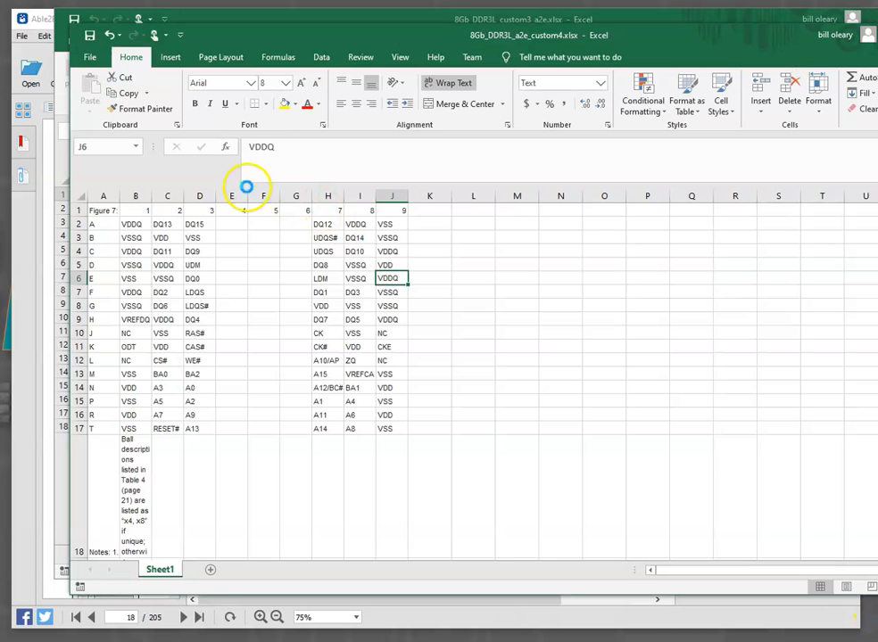